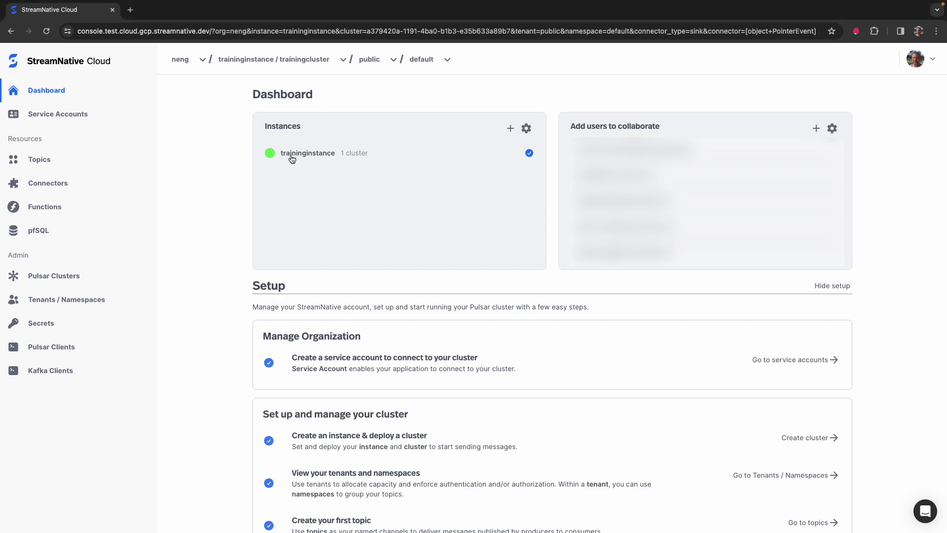
Switch the working context to the s3tenant tenant and its s3namespace namespace
{"action": "left_click", "coordinate": [374, 61]}
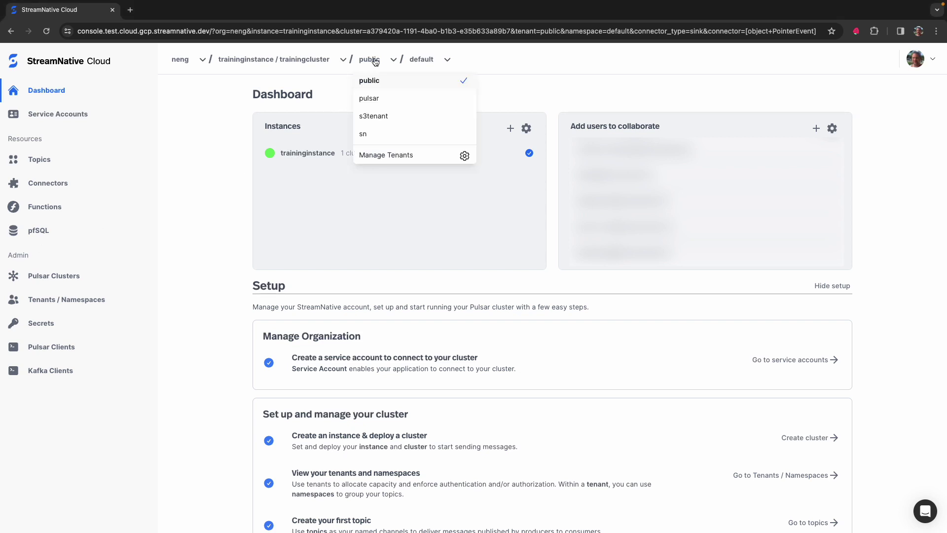
{"action": "left_click", "coordinate": [380, 116]}
{"action": "left_click", "coordinate": [425, 66]}
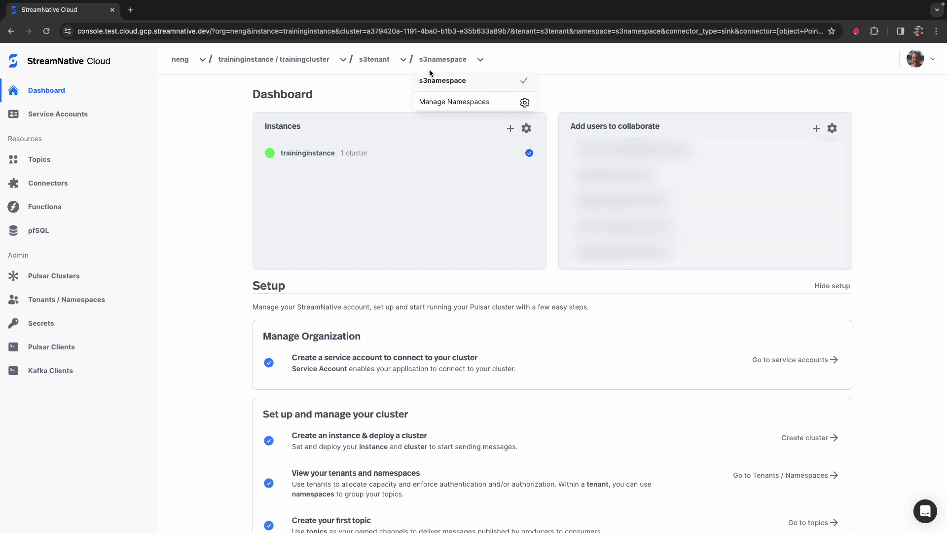
{"action": "left_click", "coordinate": [434, 81]}
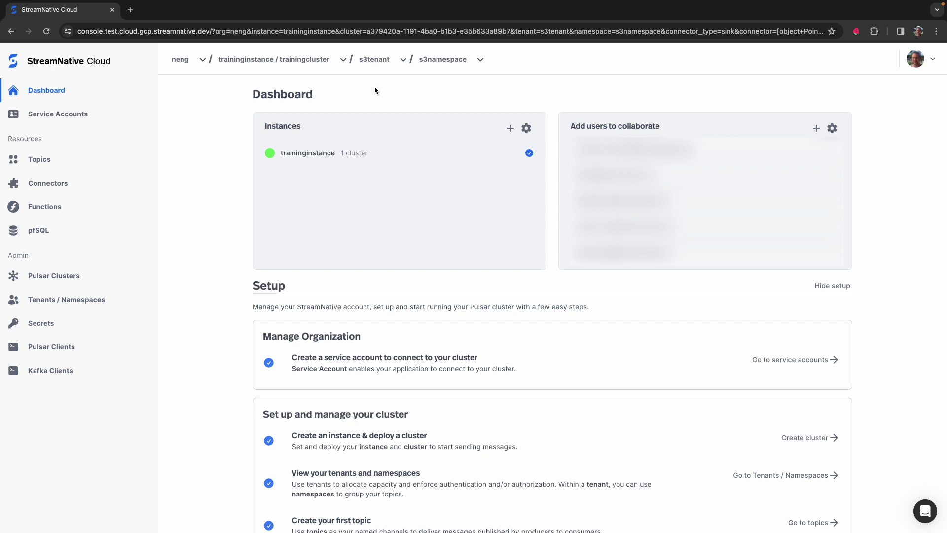
Start a new sink connector of the cloud-storage-s3 type
{"action": "left_click", "coordinate": [38, 161]}
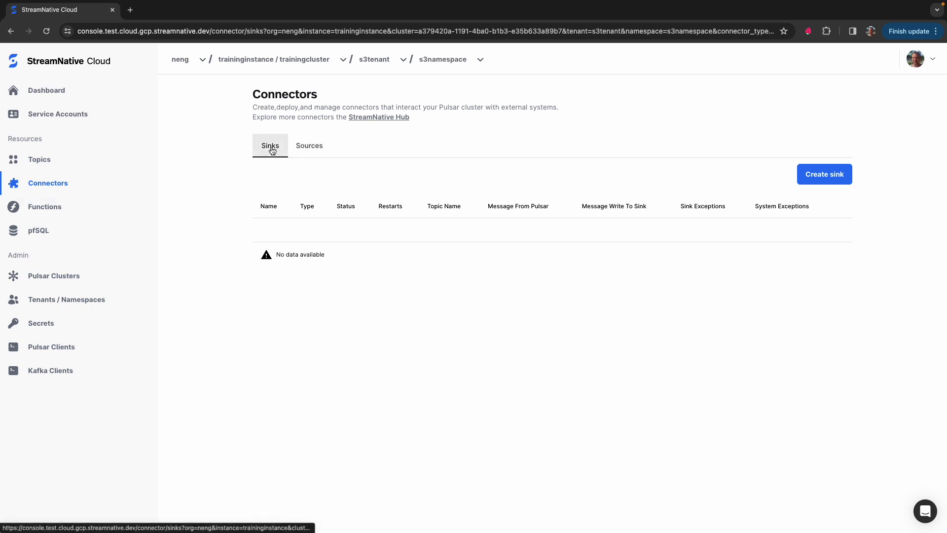
{"action": "left_click", "coordinate": [827, 177]}
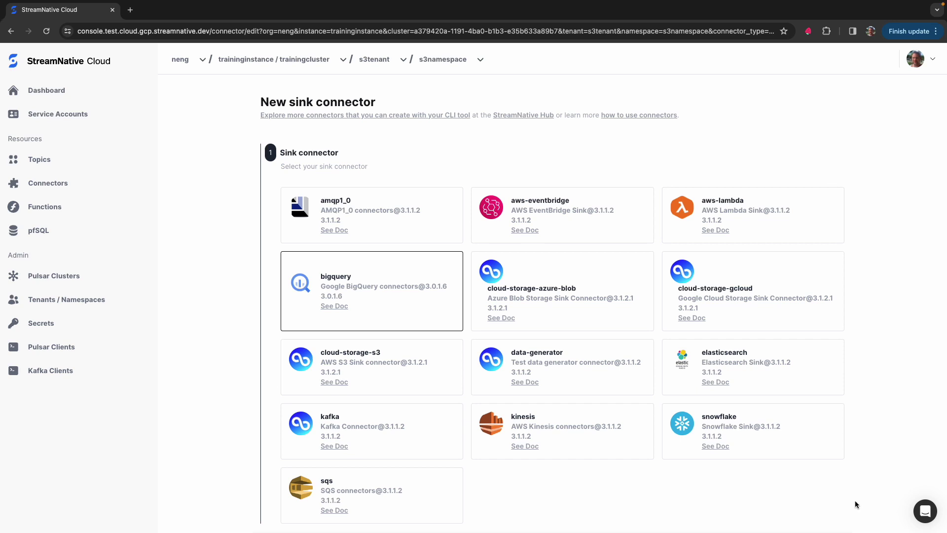
{"action": "left_click", "coordinate": [358, 379]}
{"action": "scroll", "coordinate": [359, 379], "scroll_direction": "down", "scroll_amount": 2}
{"action": "scroll", "coordinate": [359, 378], "scroll_direction": "down", "scroll_amount": 8}
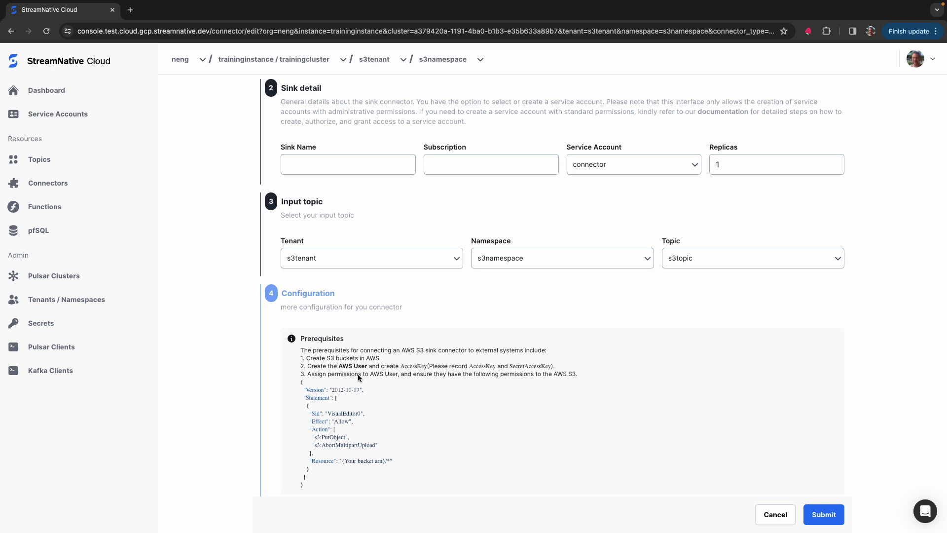
Name the sink s3sink and set its subscription to s3subscription
{"action": "left_click", "coordinate": [304, 166]}
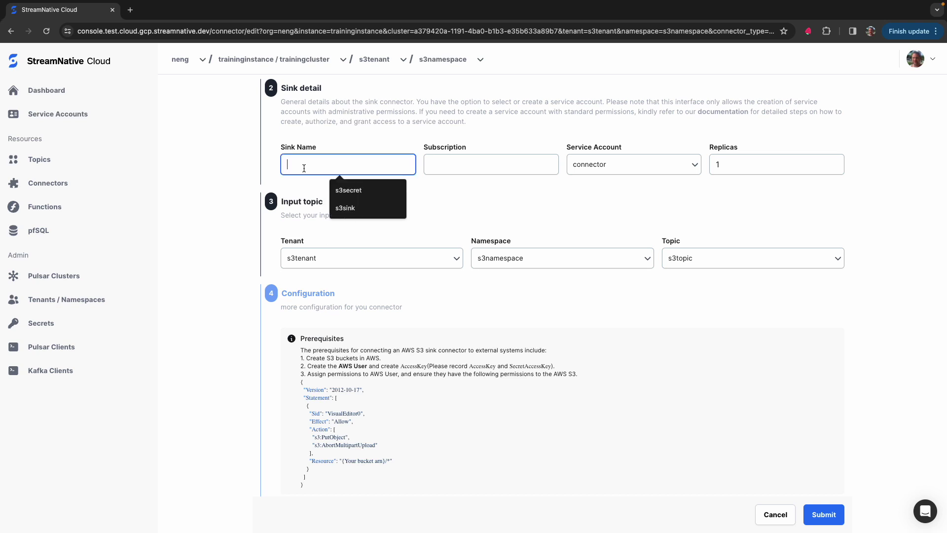
{"action": "type", "text": "s3sink"}
{"action": "left_click", "coordinate": [450, 164]}
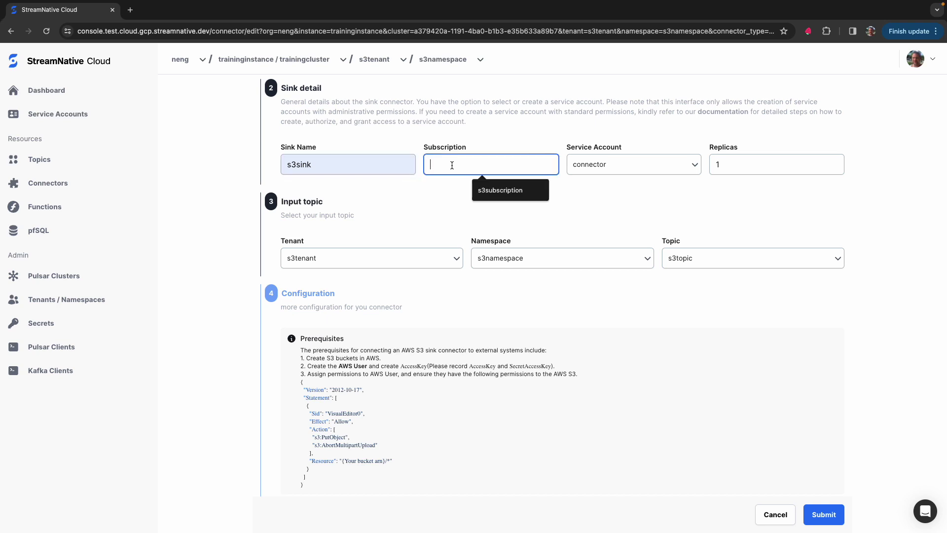
{"action": "left_click", "coordinate": [500, 190]}
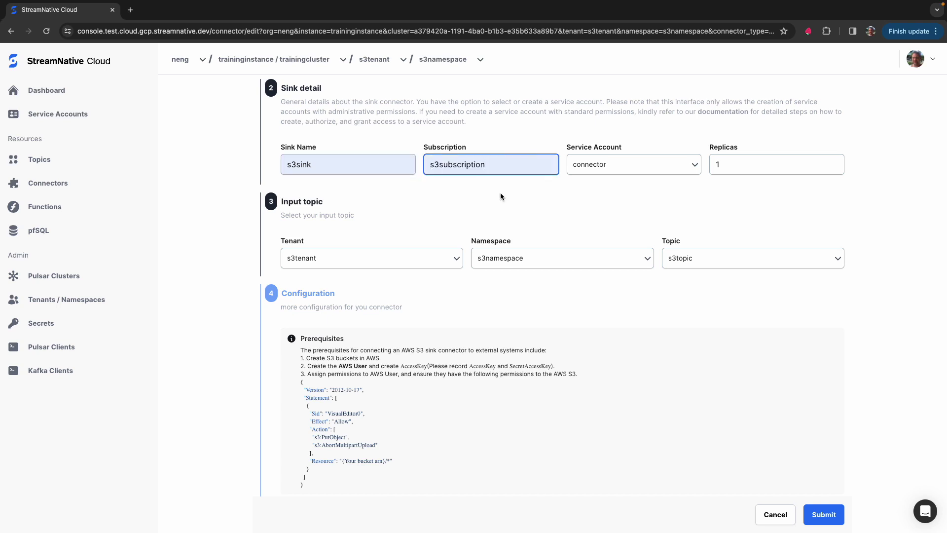
Assign the sourcesinksserviceaccount service account to the sink and choose s3topic as its input topic
{"action": "left_click", "coordinate": [606, 163]}
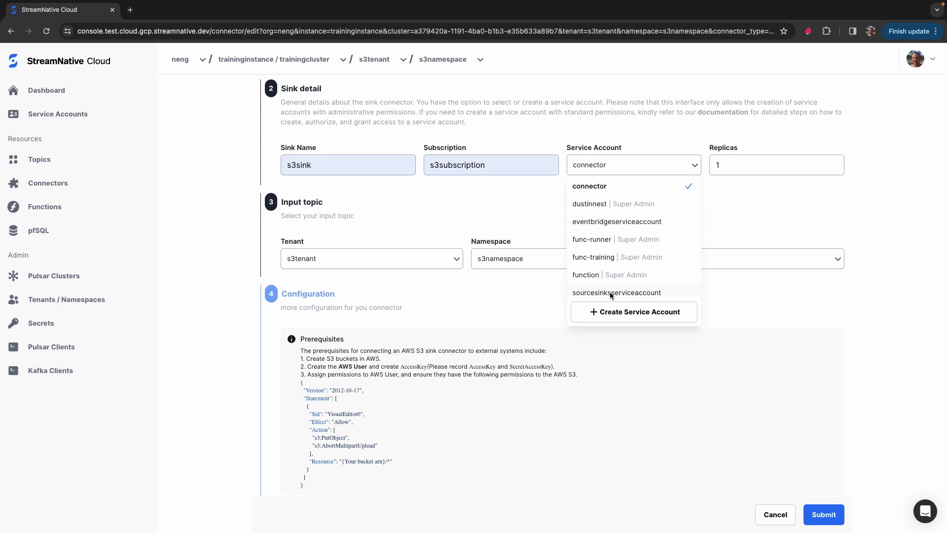
{"action": "left_click", "coordinate": [610, 291]}
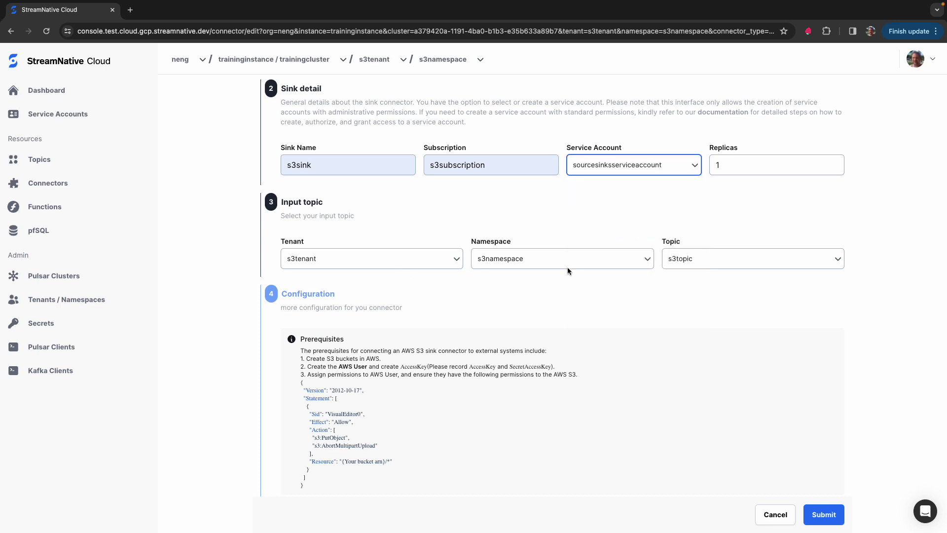
{"action": "left_click", "coordinate": [726, 260]}
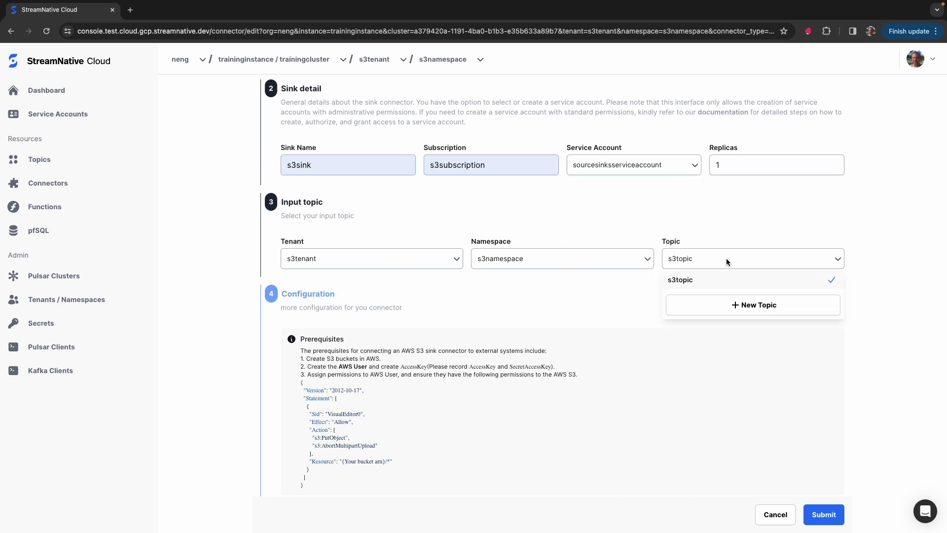
{"action": "left_click", "coordinate": [674, 282]}
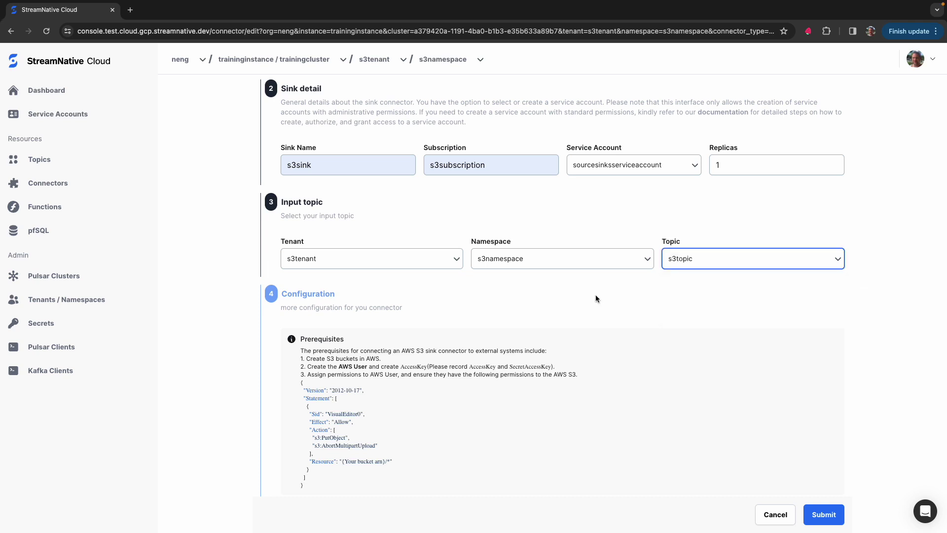
Begin a new authentication secret for the connector and name it s3secret
{"action": "scroll", "coordinate": [596, 296], "scroll_direction": "down", "scroll_amount": 4}
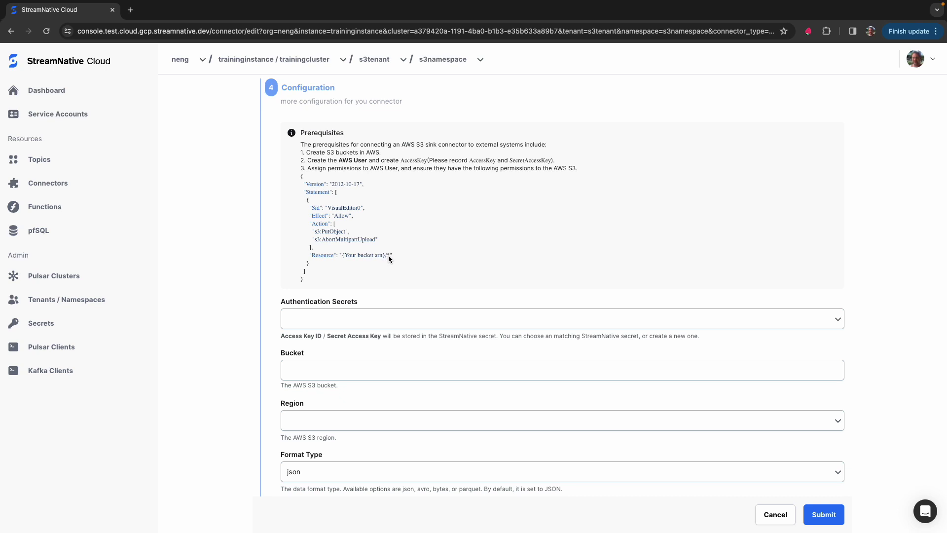
{"action": "scroll", "coordinate": [390, 254], "scroll_direction": "down", "scroll_amount": 1}
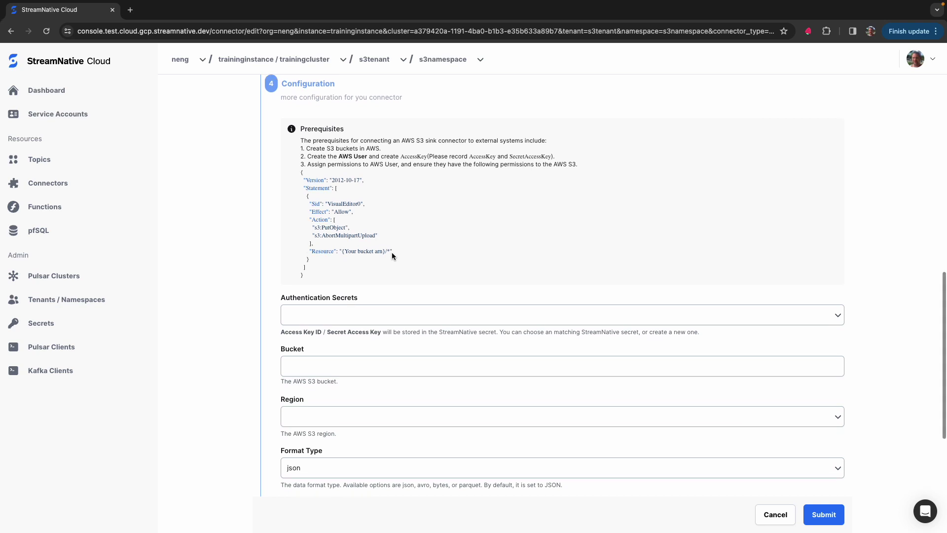
{"action": "scroll", "coordinate": [393, 255], "scroll_direction": "down", "scroll_amount": 1}
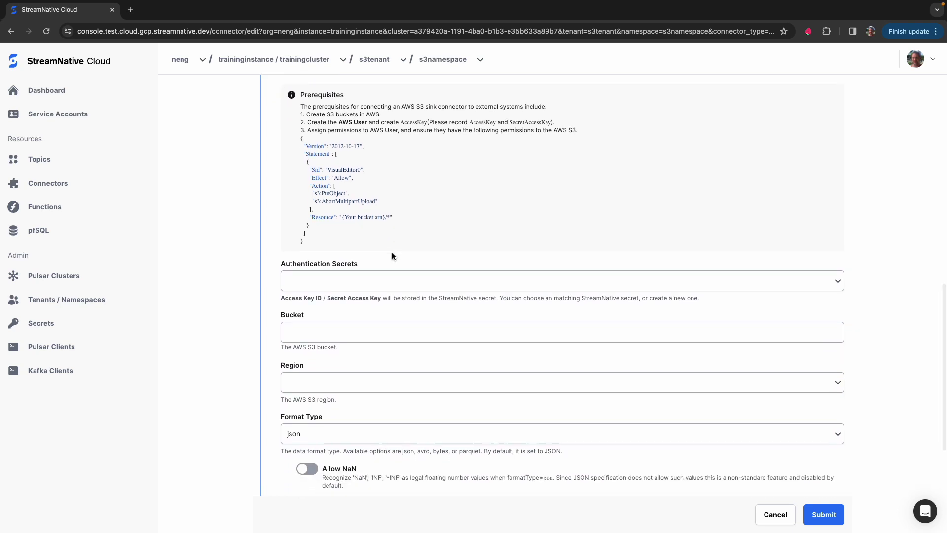
{"action": "scroll", "coordinate": [393, 256], "scroll_direction": "down", "scroll_amount": 1}
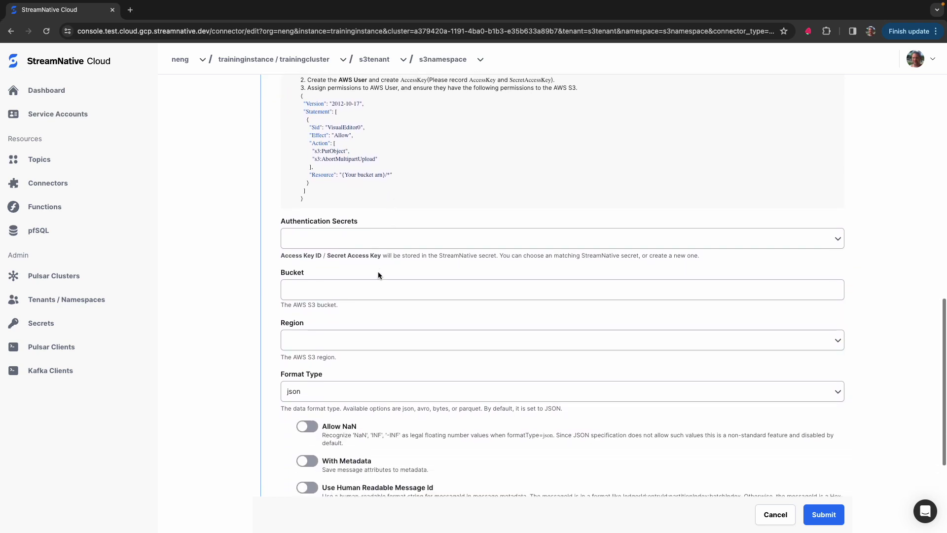
{"action": "scroll", "coordinate": [378, 275], "scroll_direction": "down", "scroll_amount": 1}
{"action": "left_click", "coordinate": [341, 191]}
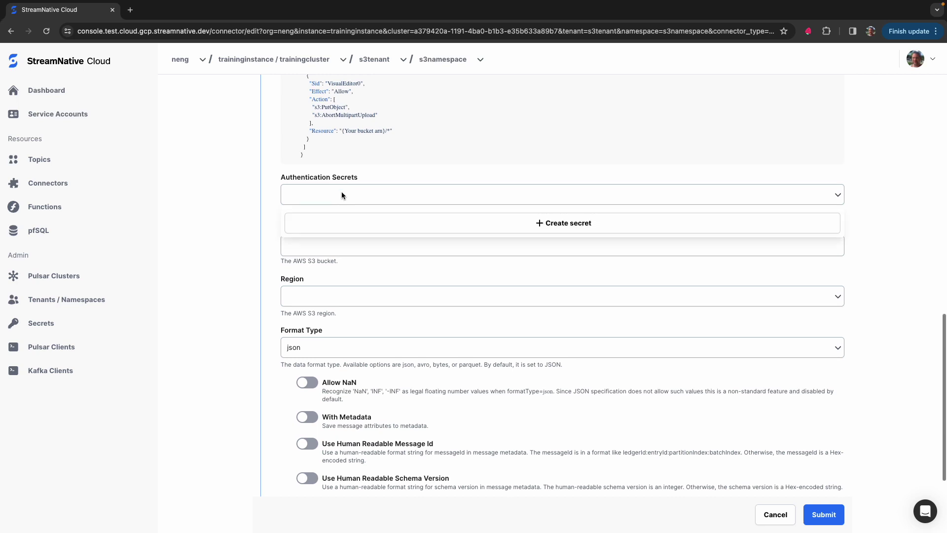
{"action": "left_click", "coordinate": [501, 224]}
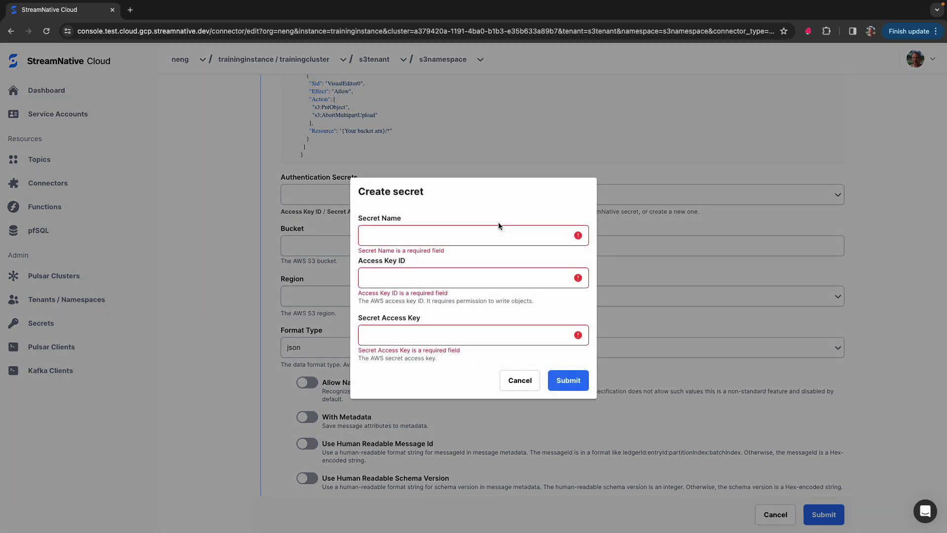
{"action": "left_click", "coordinate": [399, 240]}
{"action": "type", "text": "s3secret"}
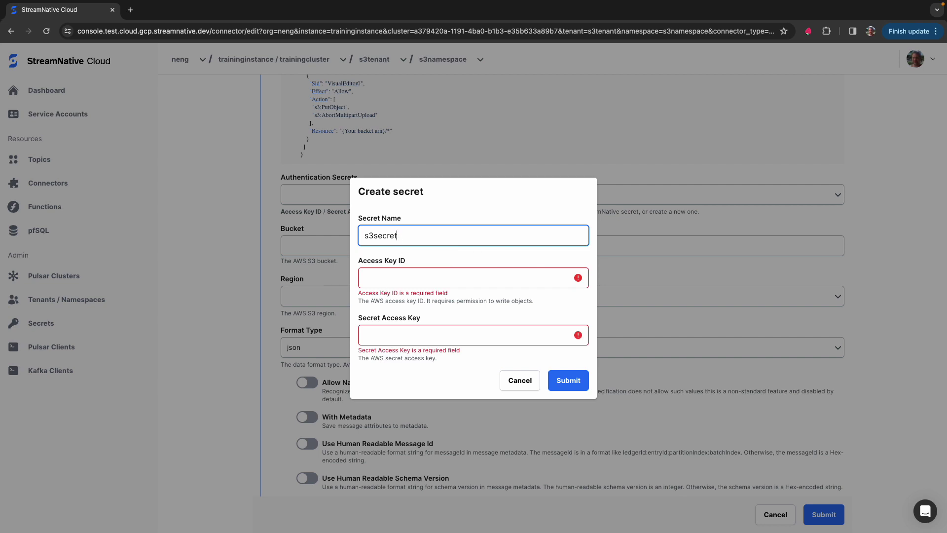
Paste the AWS access key ID and secret access key into the new secret and submit it
{"action": "key", "text": "super+Tab"}
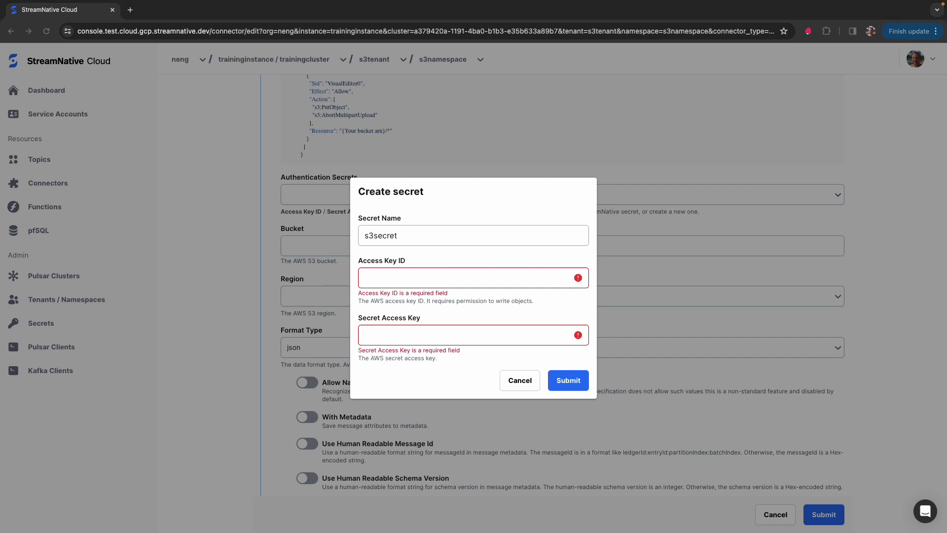
{"action": "key", "text": "super+Tab"}
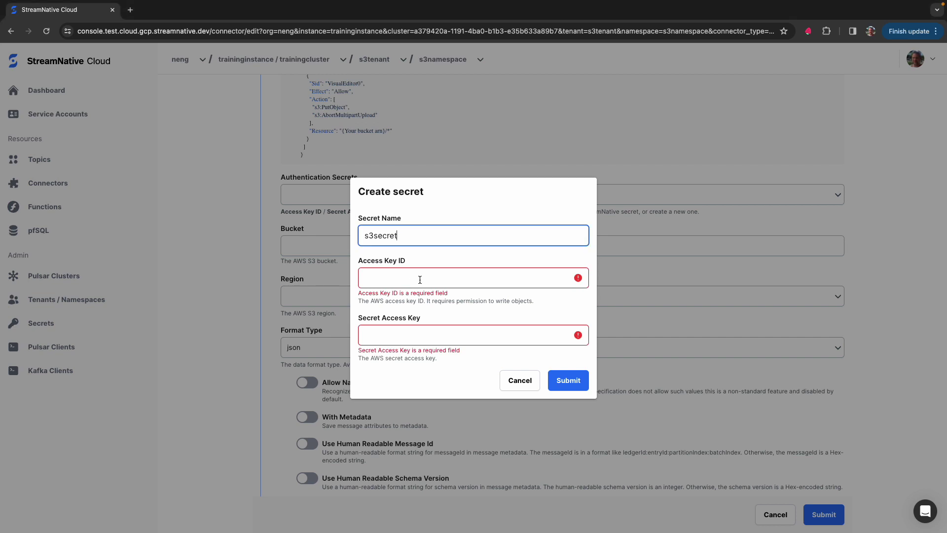
{"action": "left_click", "coordinate": [410, 278]}
{"action": "key", "text": "super+v"}
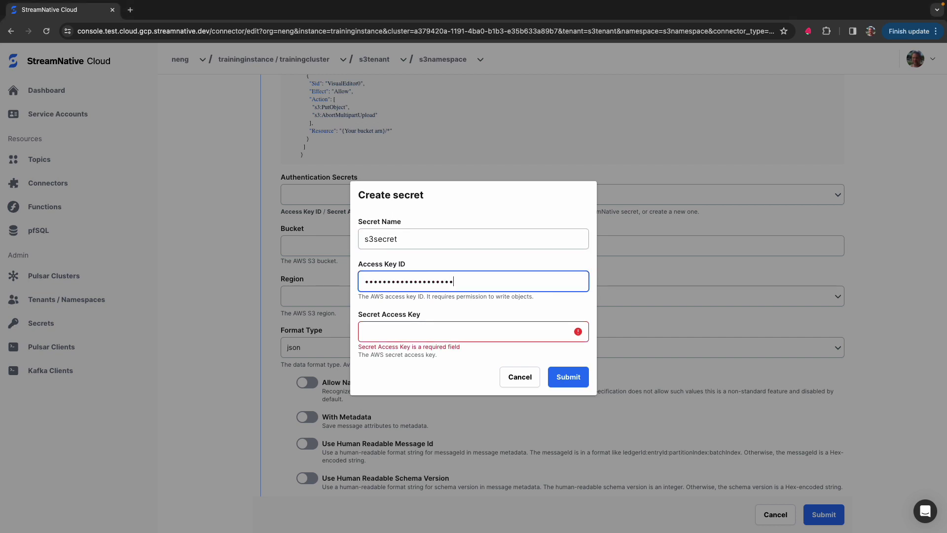
{"action": "key", "text": "super+Tab"}
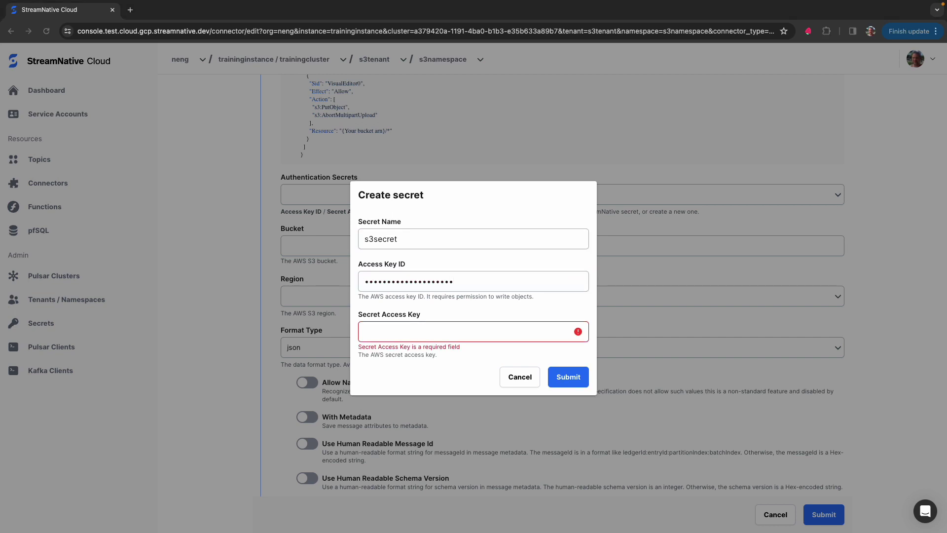
{"action": "key", "text": "super+Tab"}
{"action": "left_click", "coordinate": [408, 331]}
{"action": "key", "text": "super+v"}
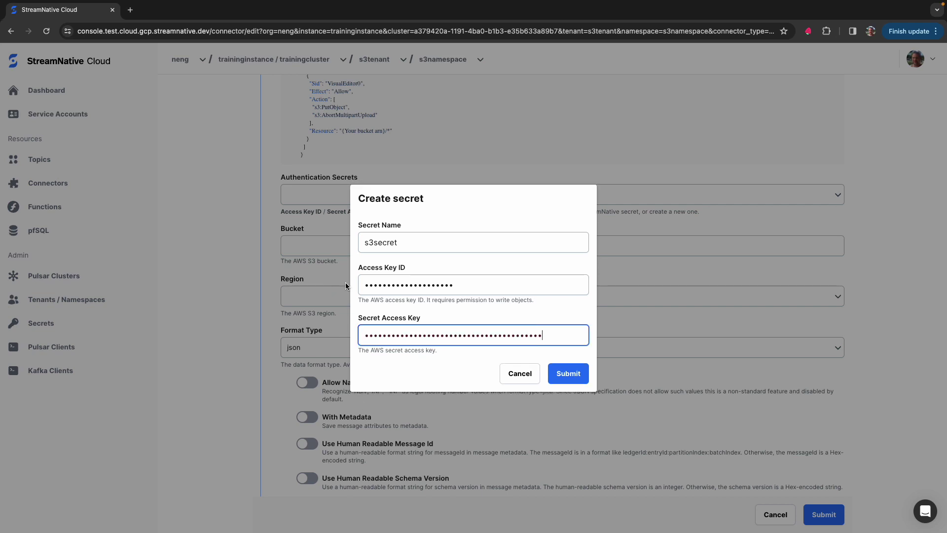
{"action": "left_click", "coordinate": [575, 376]}
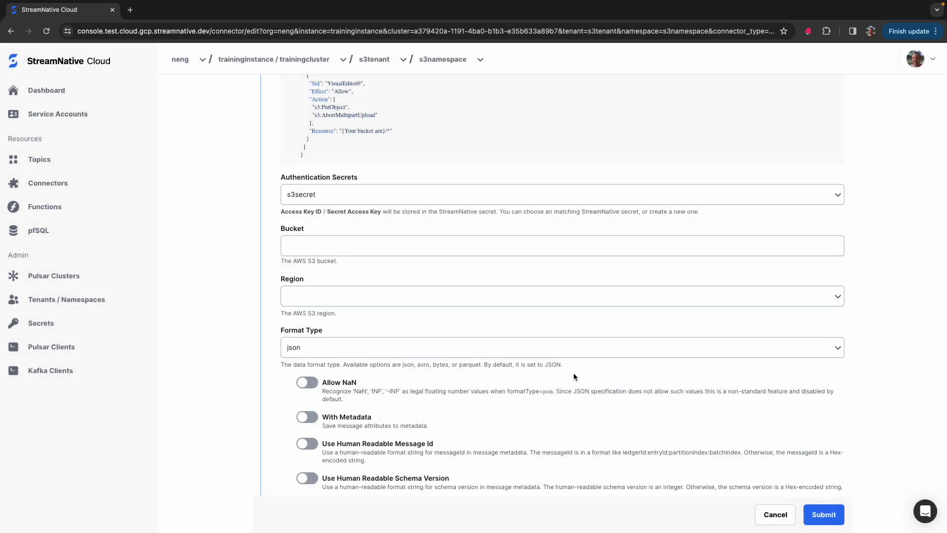
Set the AWS S3 bucket to pulsars3connector and the region to us-east-1
{"action": "scroll", "coordinate": [359, 205], "scroll_direction": "down", "scroll_amount": 1}
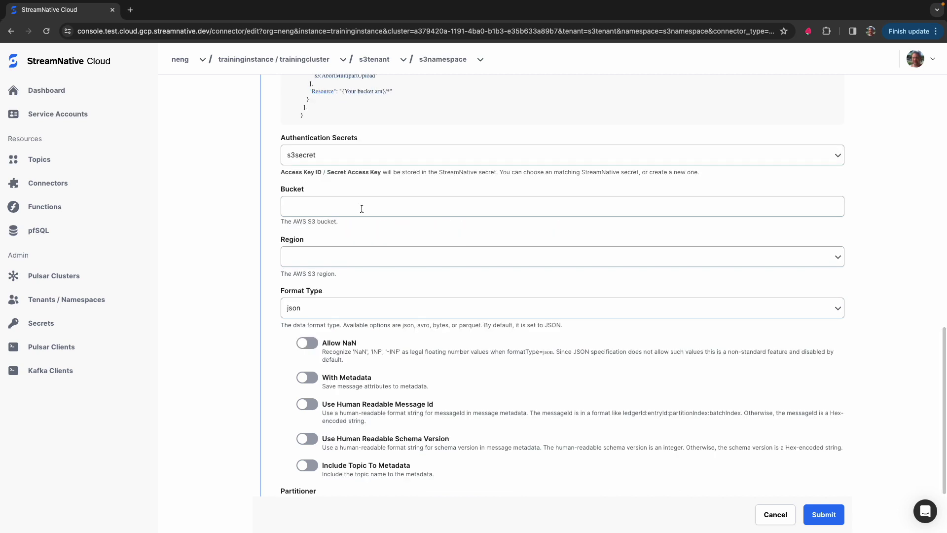
{"action": "left_click", "coordinate": [360, 207]}
{"action": "left_click", "coordinate": [354, 237]}
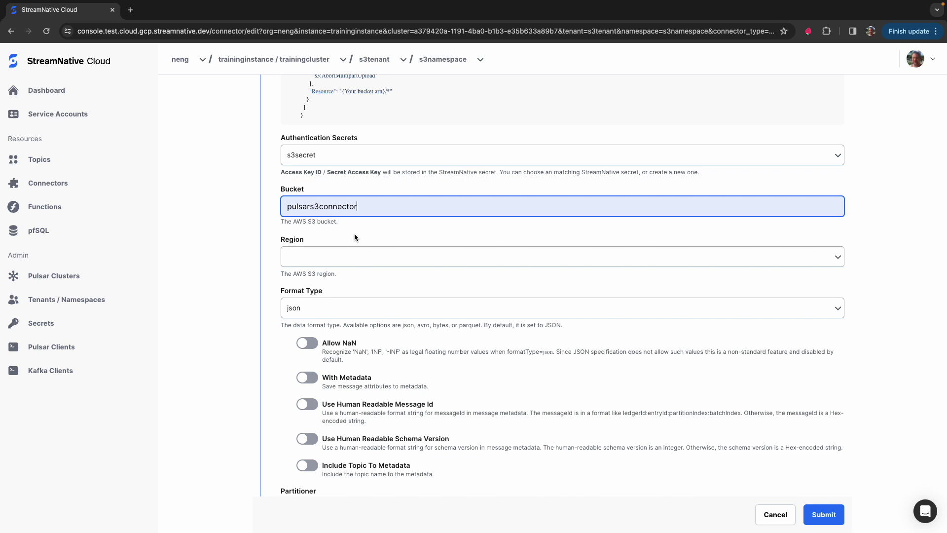
{"action": "left_click", "coordinate": [345, 254]}
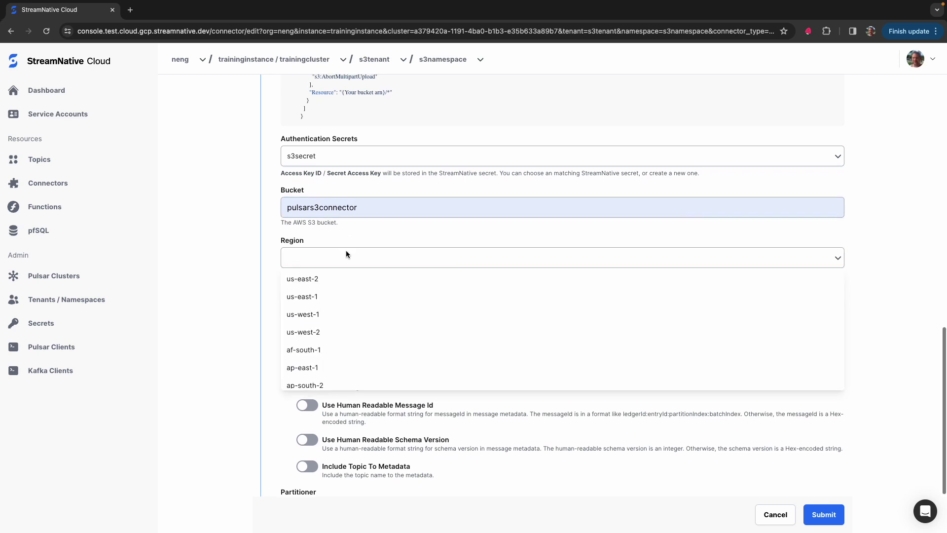
{"action": "left_click", "coordinate": [299, 296]}
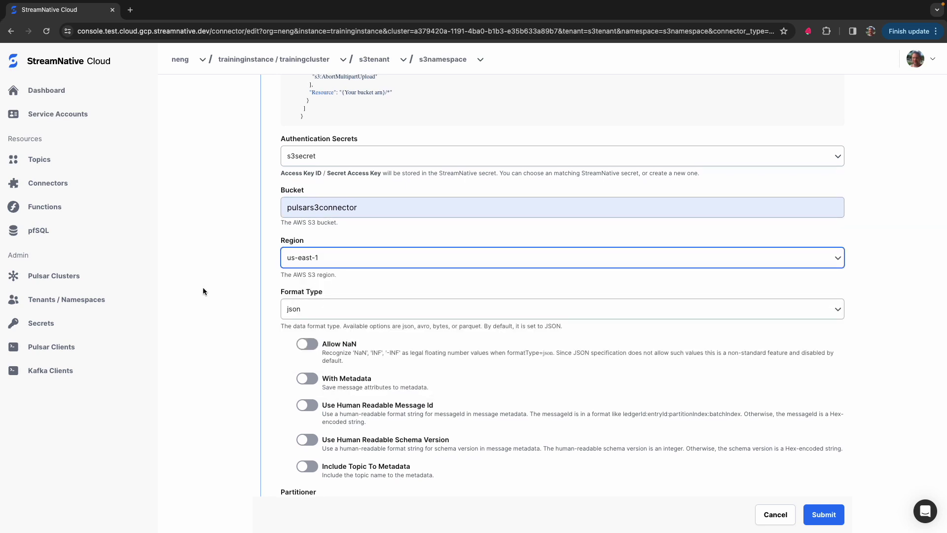
Submit the sink connector, leaving the format type as json and the partitioner as legacy
{"action": "scroll", "coordinate": [203, 291], "scroll_direction": "down", "scroll_amount": 3}
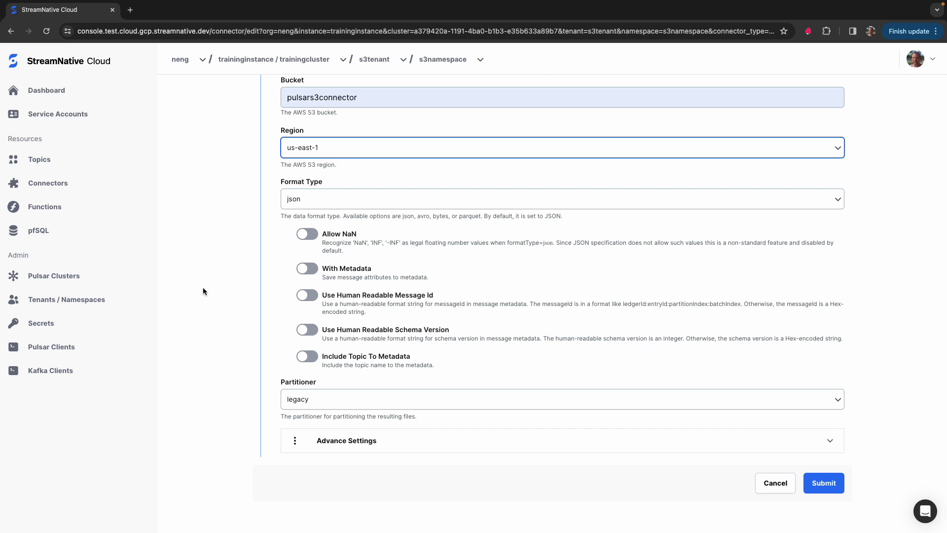
{"action": "left_click", "coordinate": [204, 288]}
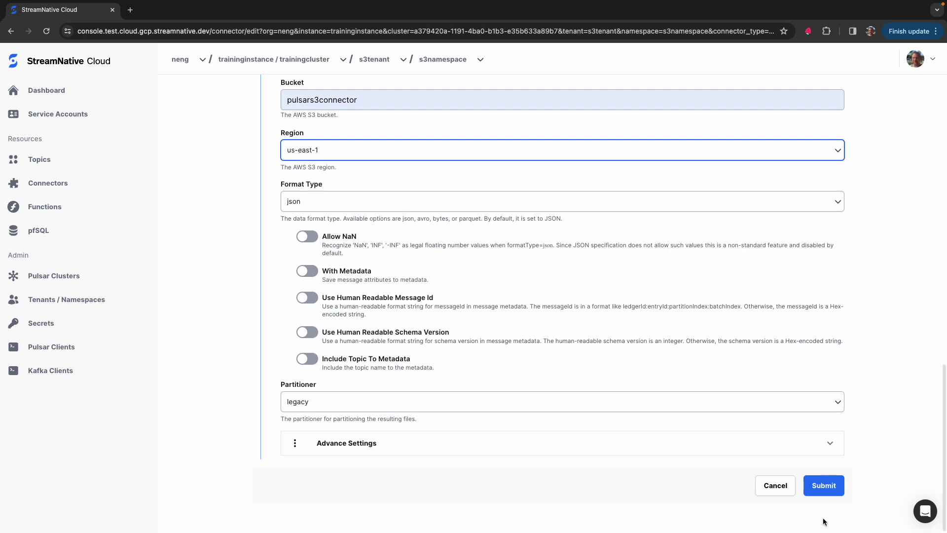
{"action": "left_click", "coordinate": [824, 485]}
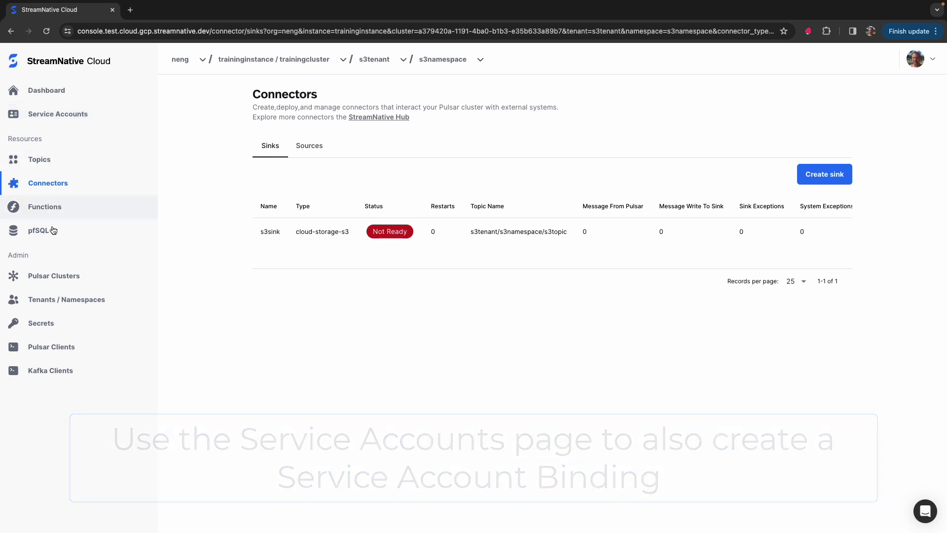
Open the policy settings of s3namespace under s3tenant and review the service account's authorization roles
{"action": "left_click", "coordinate": [62, 302]}
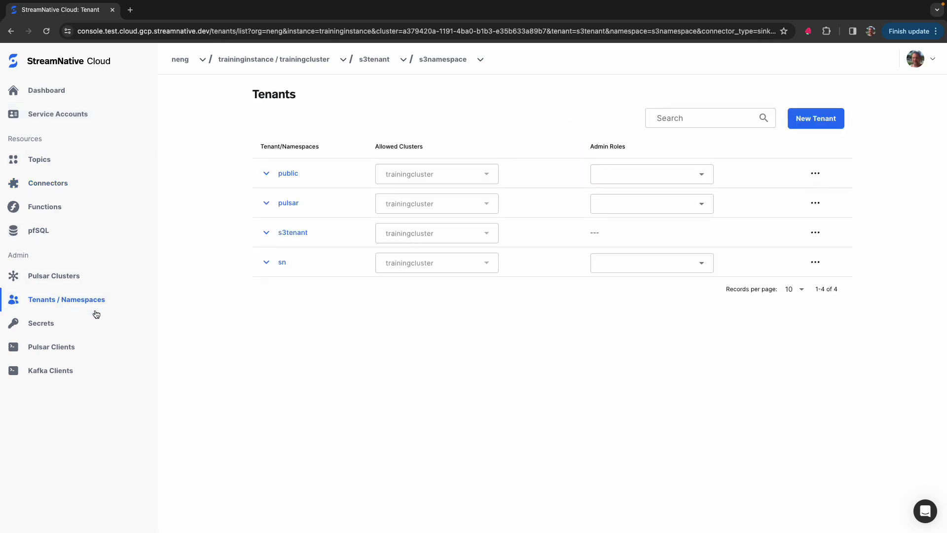
{"action": "left_click", "coordinate": [269, 236]}
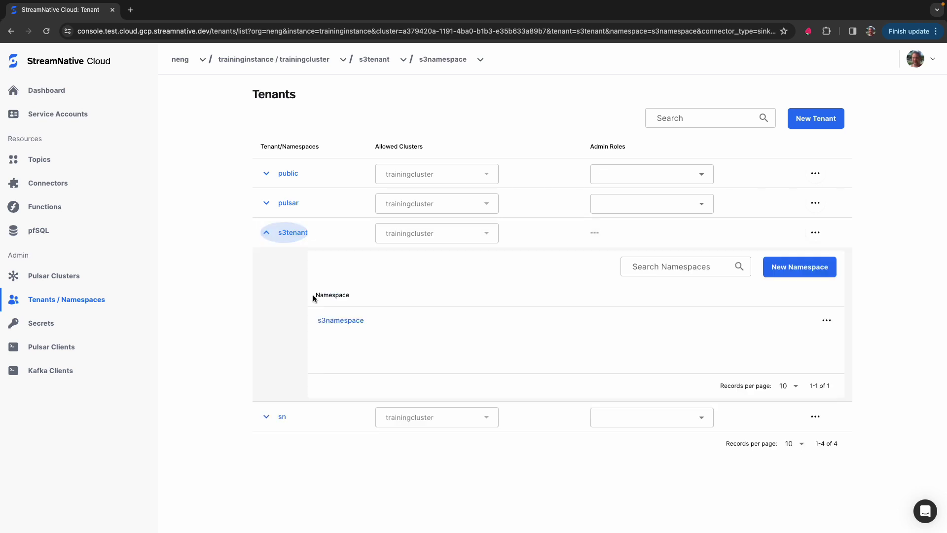
{"action": "left_click", "coordinate": [342, 320]}
{"action": "left_click", "coordinate": [322, 117]}
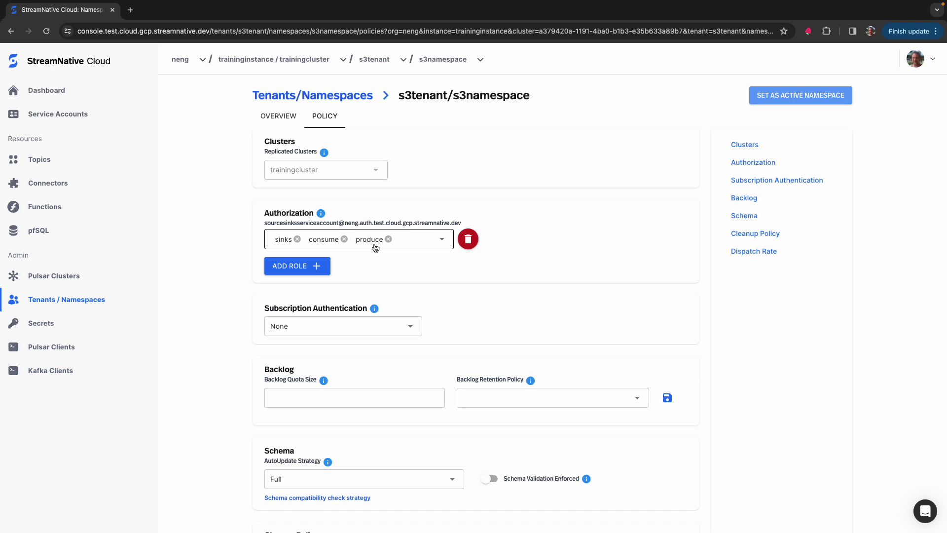
Review the stored s3secret and the overview of s3topic, and return to the connectors list
{"action": "left_click", "coordinate": [44, 324]}
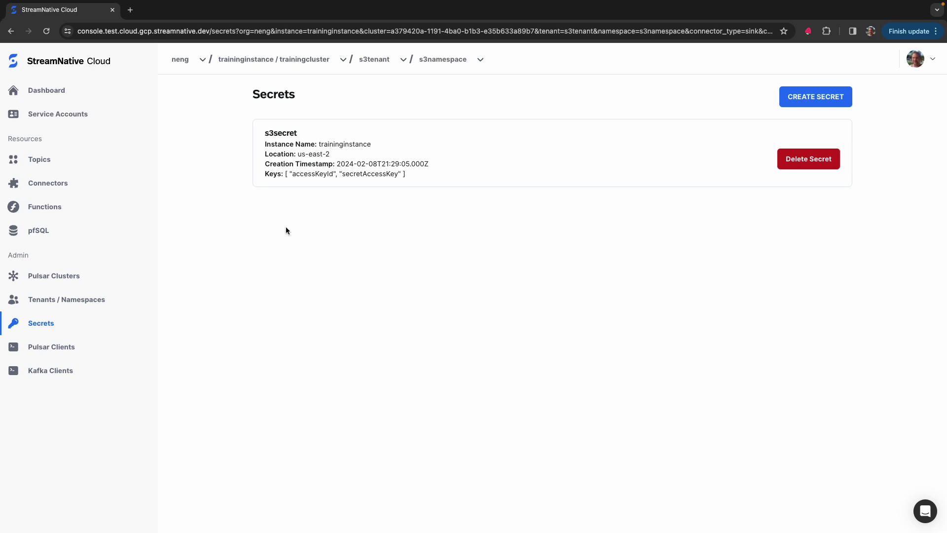
{"action": "left_click", "coordinate": [53, 159]}
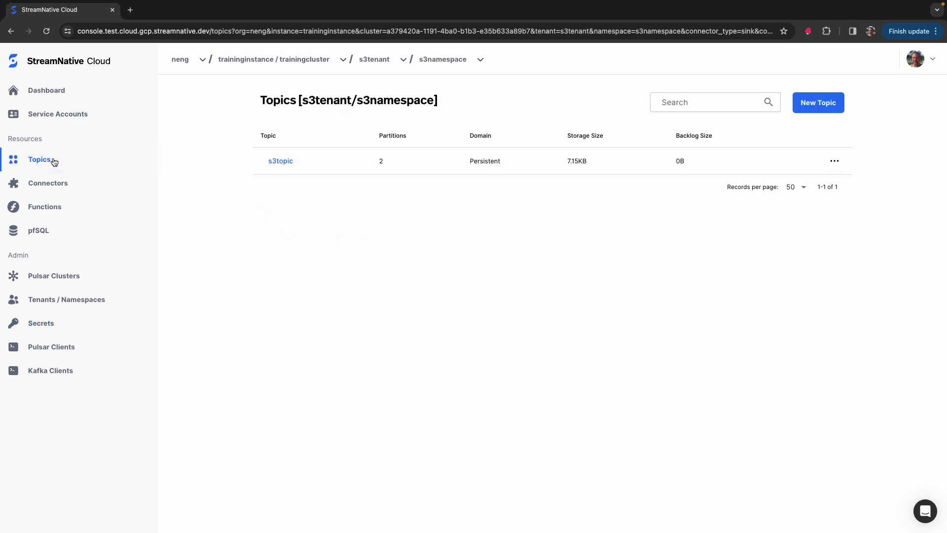
{"action": "left_click", "coordinate": [291, 166]}
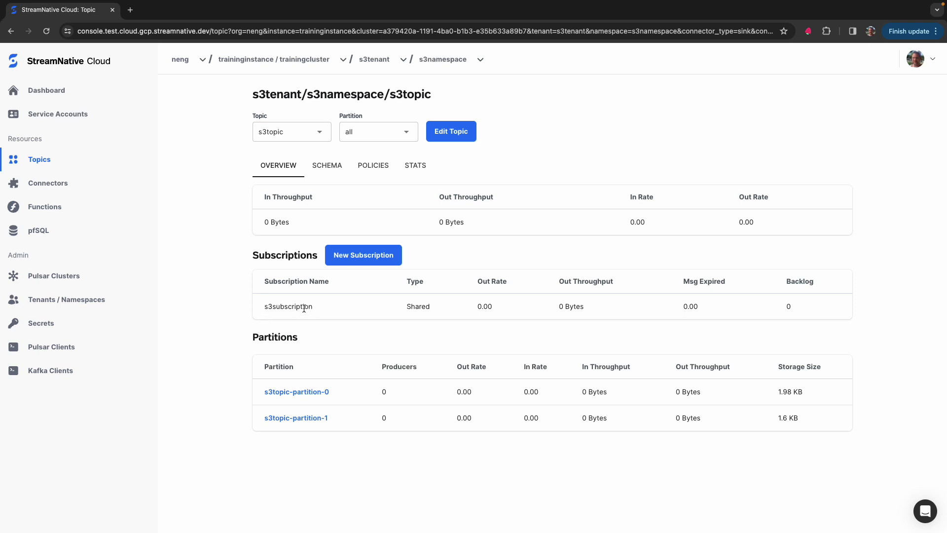
{"action": "left_click", "coordinate": [42, 181]}
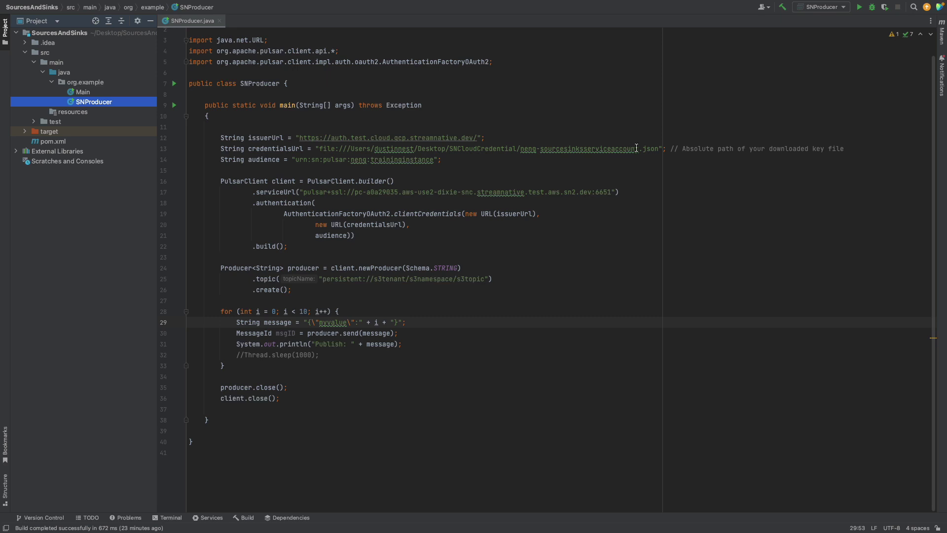
Switch to IntelliJ IDEA and examine the service account key file, topic, String schema and JSON message in SNProducer.java
{"action": "left_click_drag", "start_coordinate": [639, 149], "coordinate": [540, 154]}
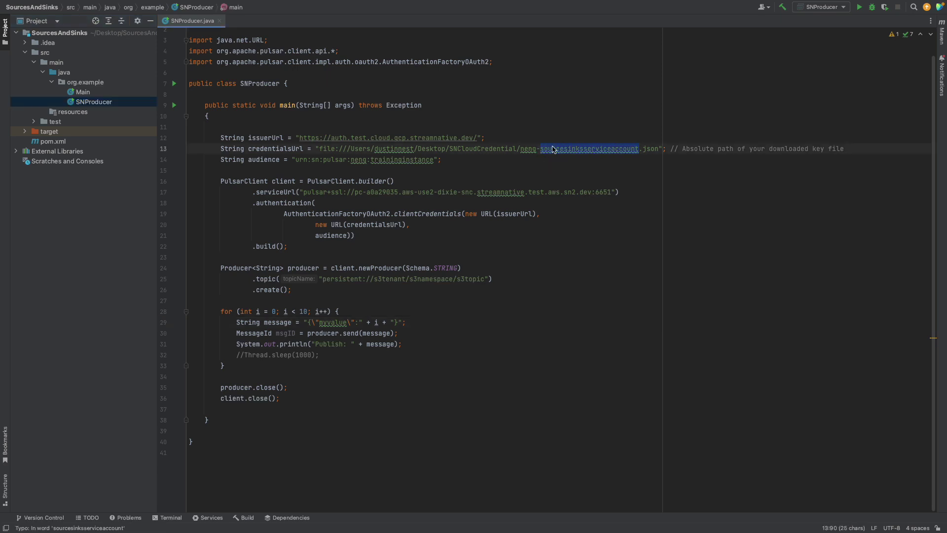
{"action": "mouse_move", "coordinate": [556, 155]}
{"action": "left_click_drag", "start_coordinate": [485, 279], "coordinate": [323, 281]}
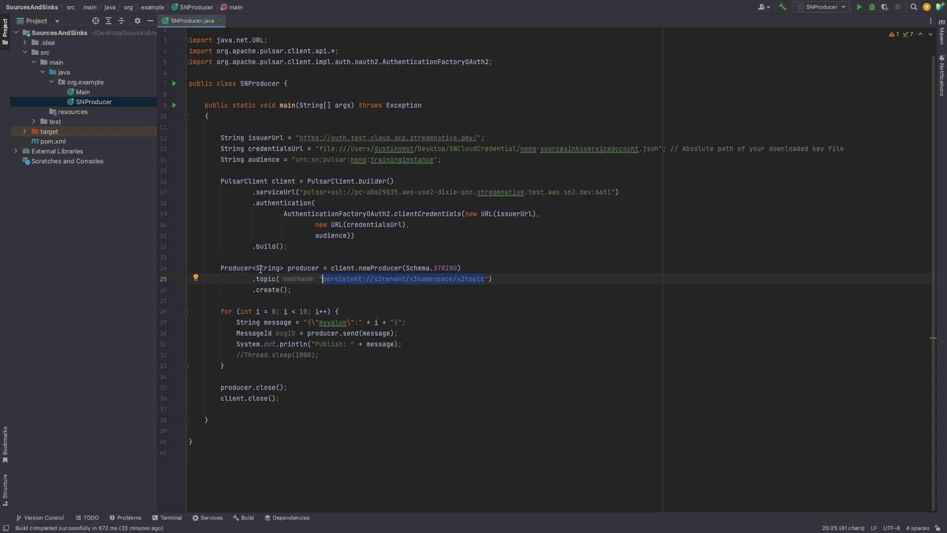
{"action": "left_click_drag", "start_coordinate": [256, 268], "coordinate": [280, 268]}
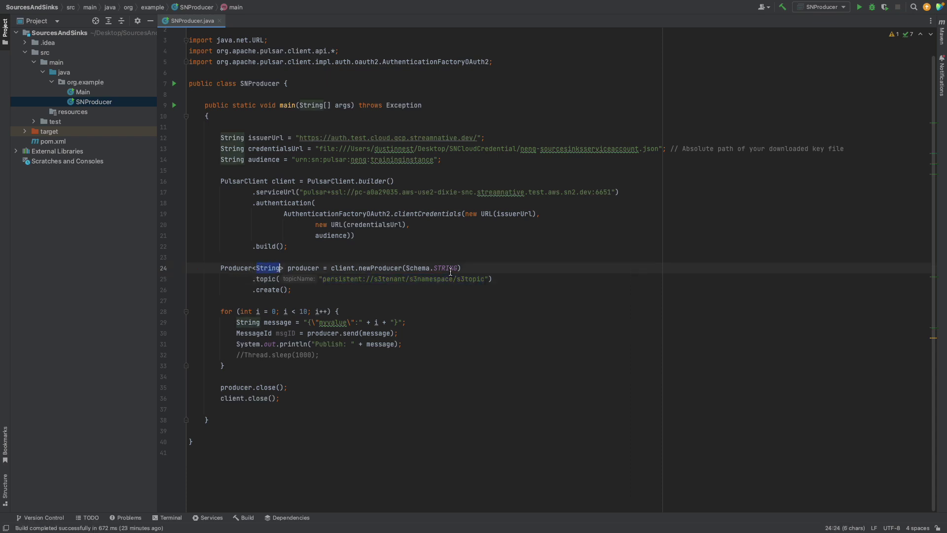
{"action": "left_click_drag", "start_coordinate": [406, 268], "coordinate": [460, 268]}
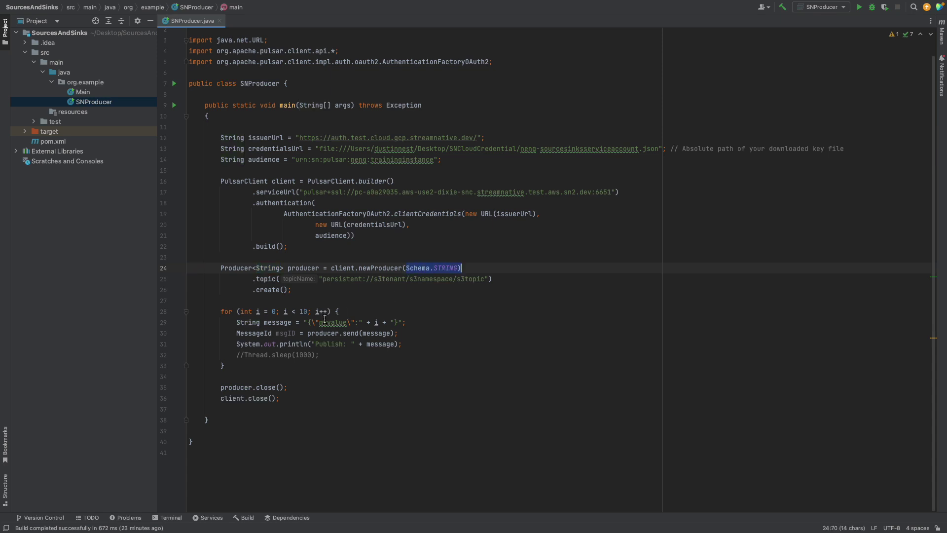
{"action": "left_click_drag", "start_coordinate": [303, 322], "coordinate": [402, 322]}
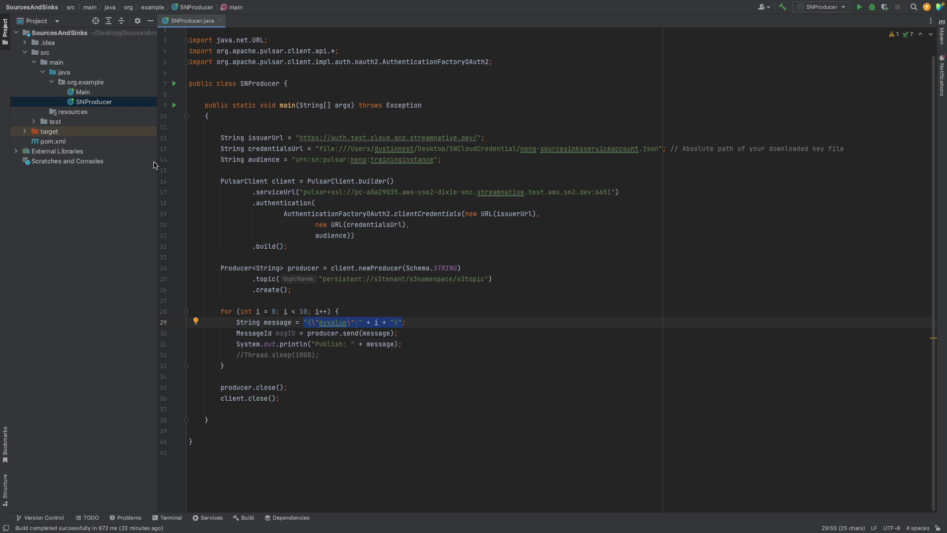
{"action": "left_click", "coordinate": [320, 323]}
{"action": "scroll", "coordinate": [355, 328], "scroll_direction": "up", "scroll_amount": 1}
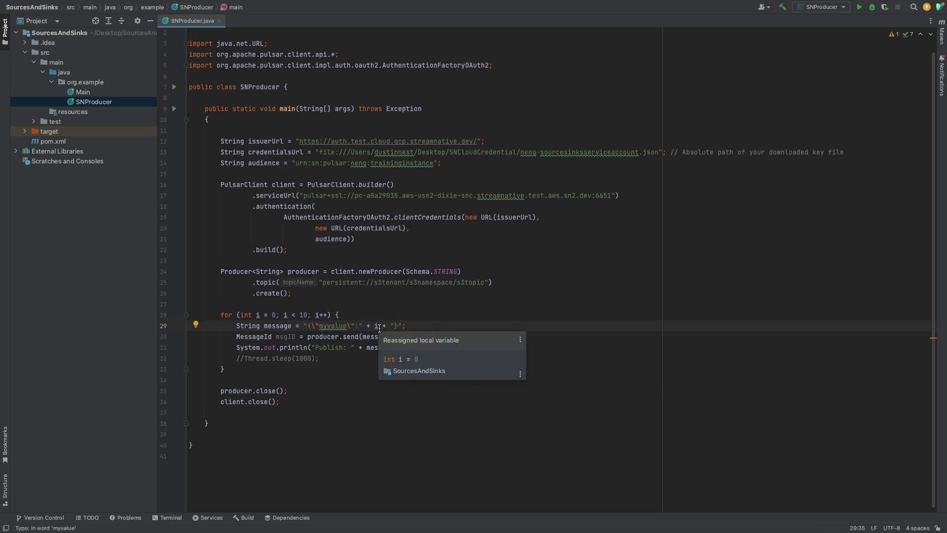
Run SNProducer.main() to publish the test messages to s3topic
{"action": "right_click", "coordinate": [94, 103]}
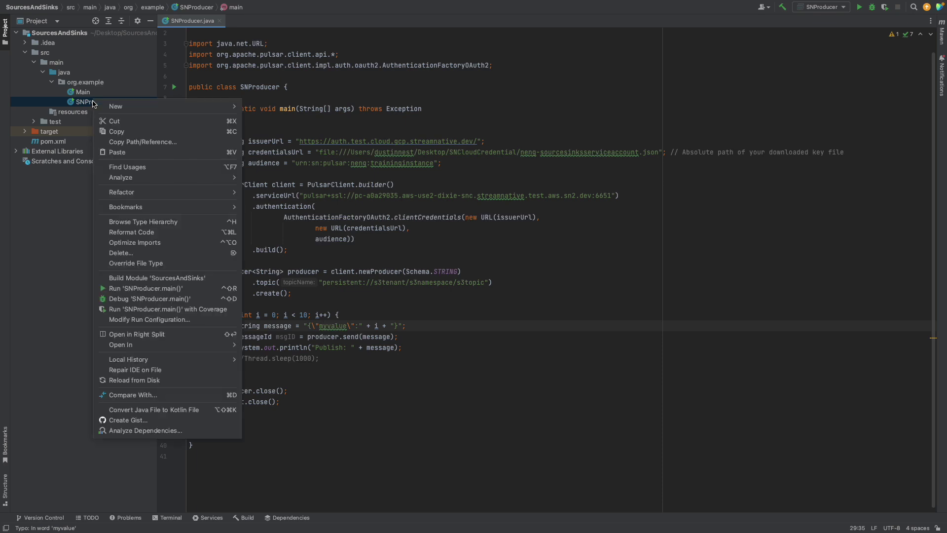
{"action": "left_click", "coordinate": [143, 289]}
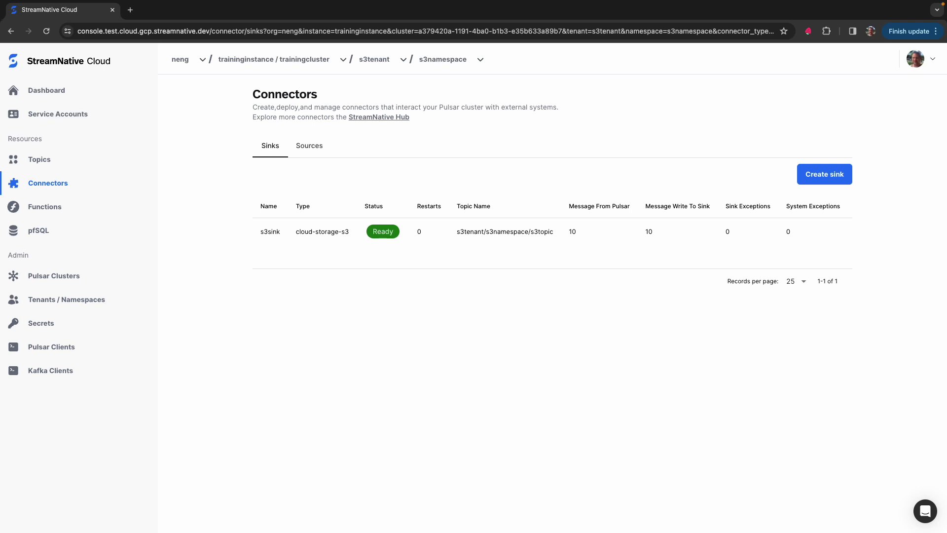
Back in the StreamNative Cloud console, open s3topic from the topics list to check its details
{"action": "left_click", "coordinate": [31, 160]}
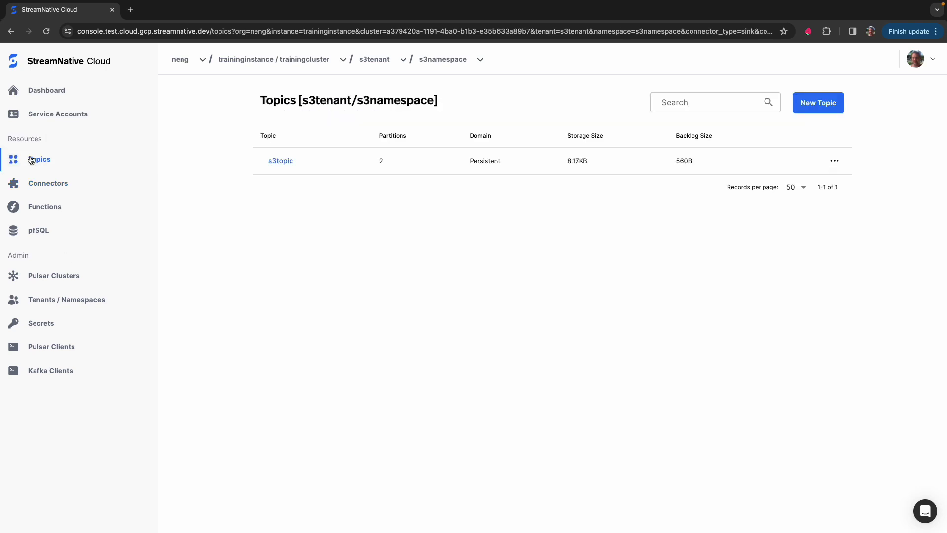
{"action": "left_click", "coordinate": [280, 161]}
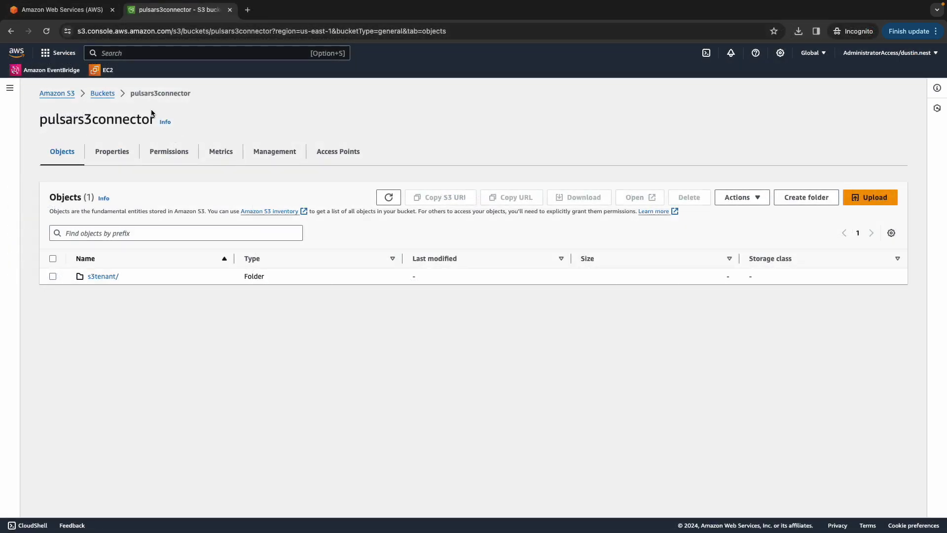
Switch to the AWS S3 console and browse the pulsars3connector bucket to s3tenant/s3namespace/s3topic-partition-0
{"action": "left_click_drag", "start_coordinate": [150, 110], "coordinate": [15, 117]}
{"action": "left_click", "coordinate": [86, 136]}
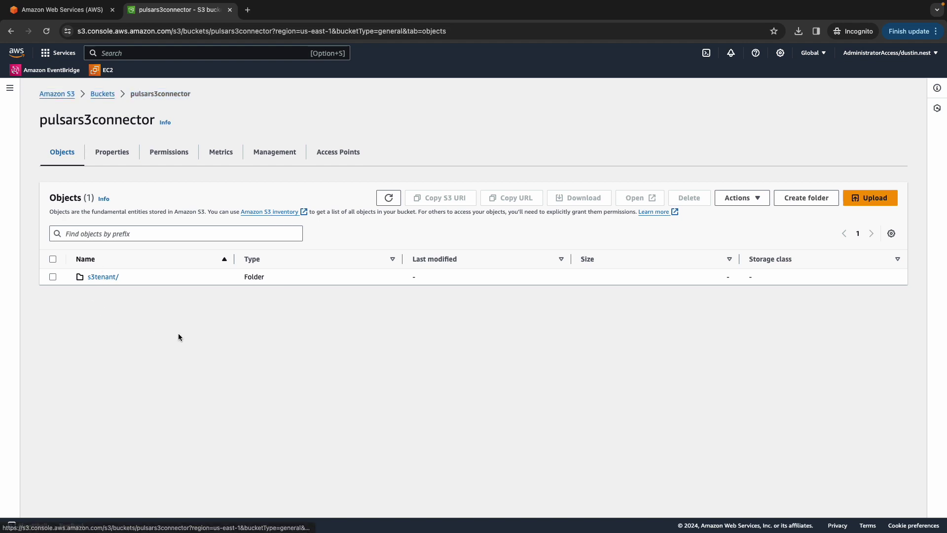
{"action": "left_click", "coordinate": [102, 277]}
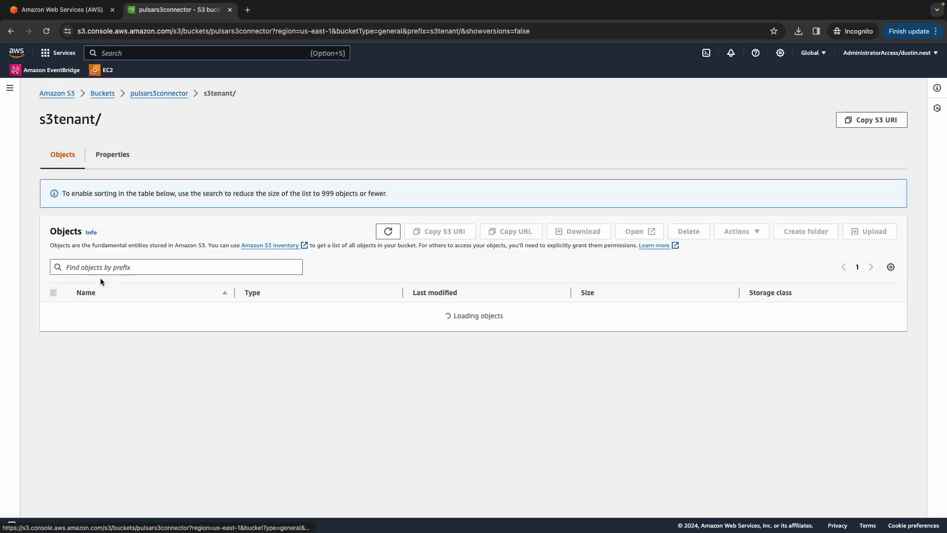
{"action": "left_click", "coordinate": [118, 284]}
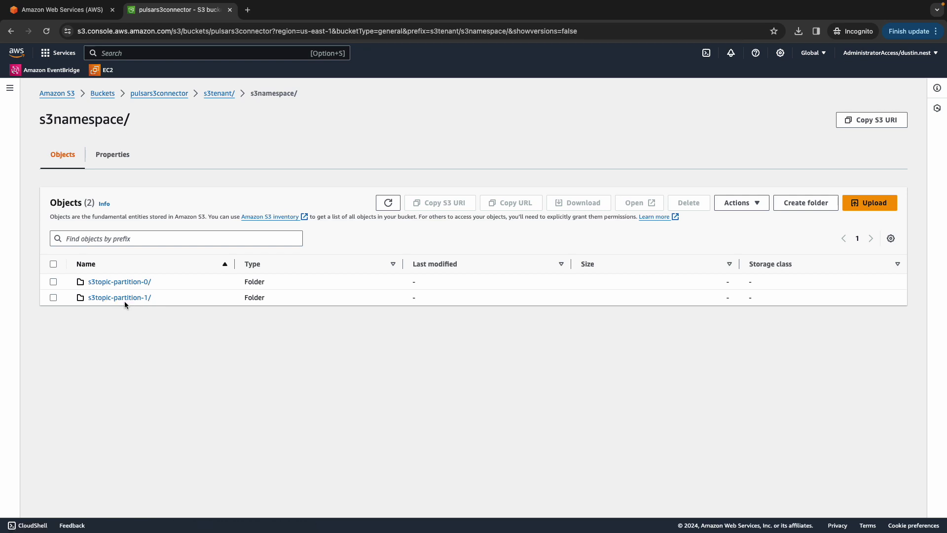
{"action": "left_click", "coordinate": [129, 286]}
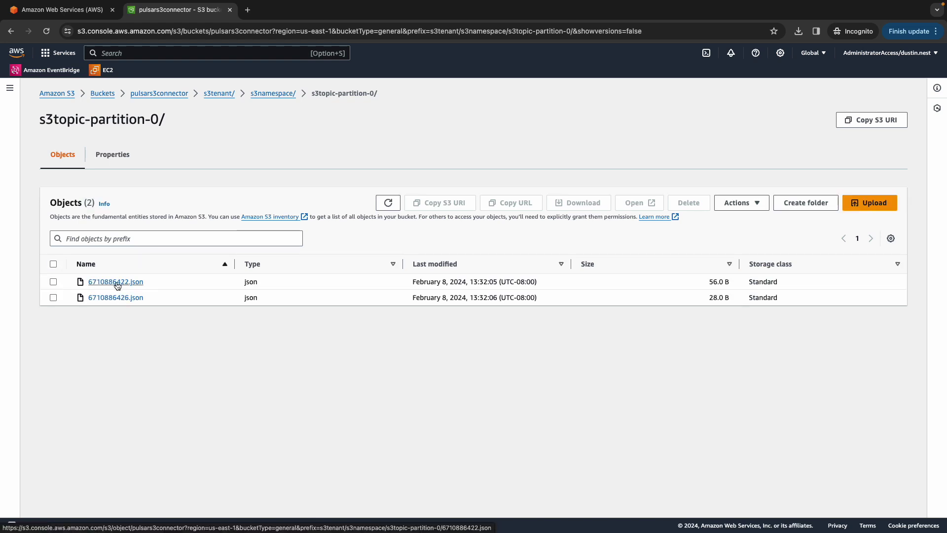
Download 6710886422.json from the s3topic-partition-0 folder and examine its records in TextEdit
{"action": "left_click", "coordinate": [118, 286]}
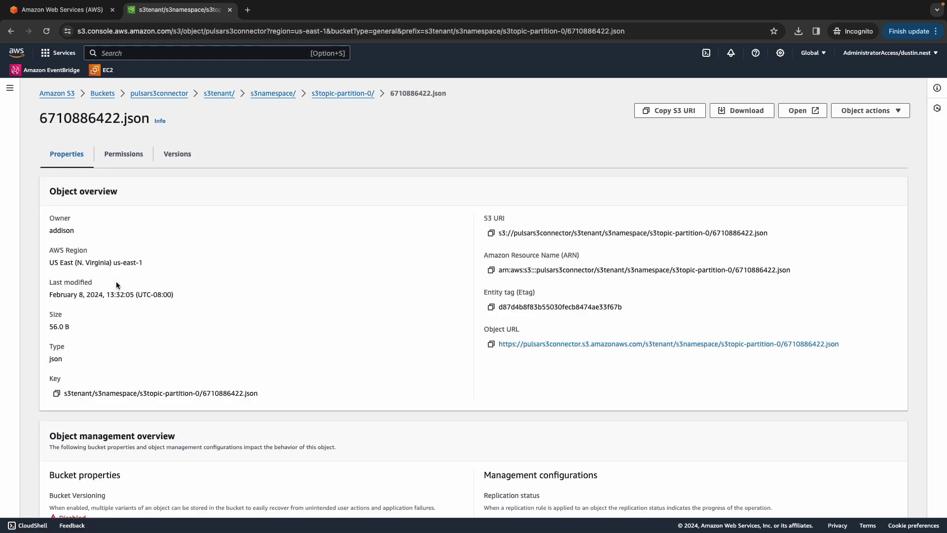
{"action": "left_click", "coordinate": [750, 112]}
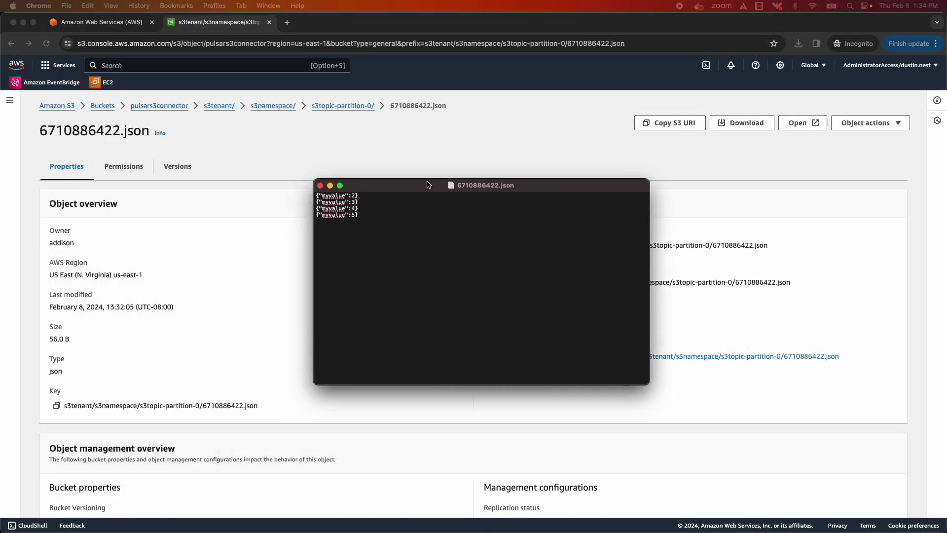
{"action": "left_click_drag", "start_coordinate": [429, 185], "coordinate": [401, 156]}
{"action": "left_click_drag", "start_coordinate": [343, 186], "coordinate": [288, 166]}
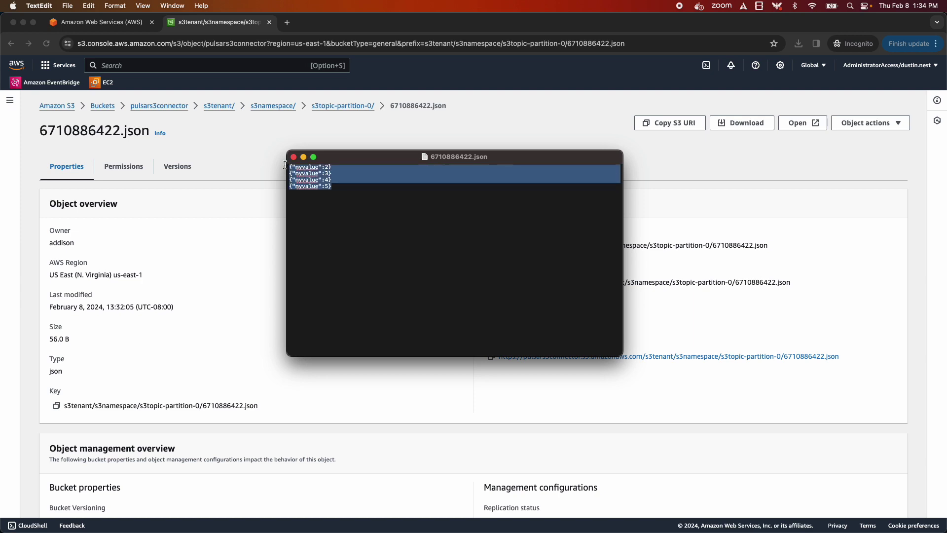
{"action": "left_click", "coordinate": [298, 193]}
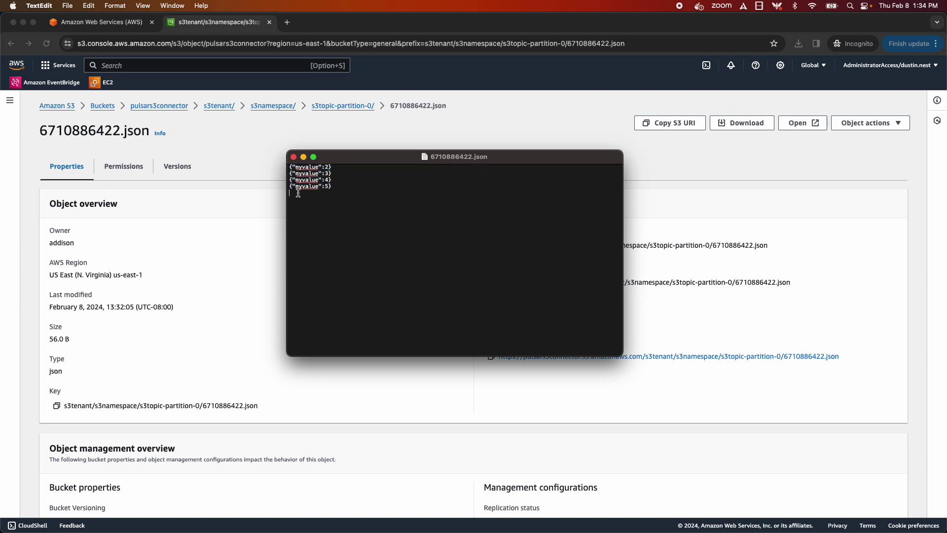